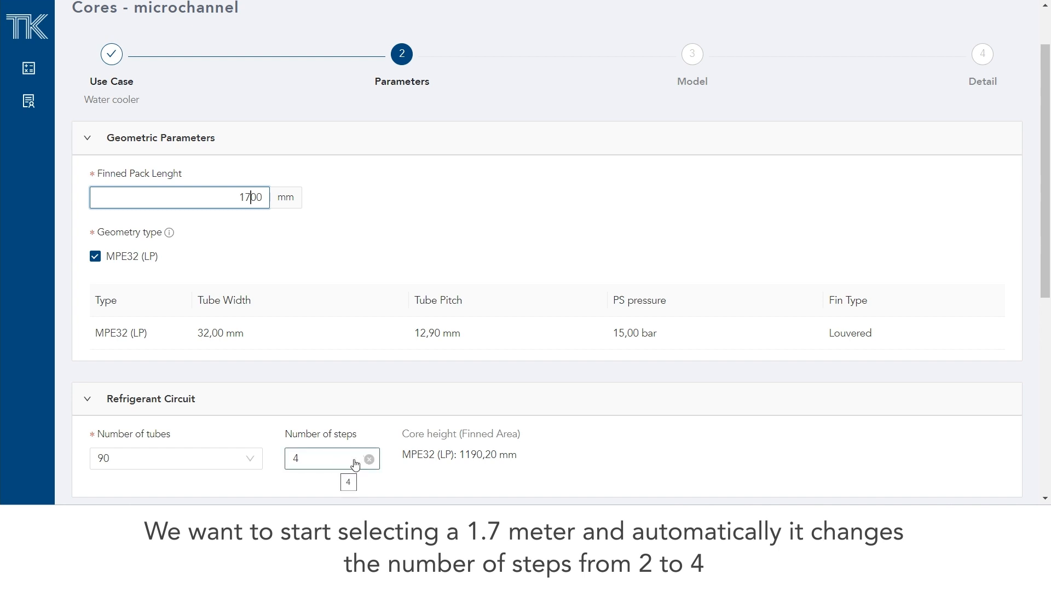
Step: Set the refrigerant circuit's number of steps to 2, keeping MPE32 (LP) as the geometry type
{"action": "left_click", "coordinate": [360, 465]}
{"action": "scroll", "coordinate": [359, 465], "scroll_direction": "down", "scroll_amount": 1}
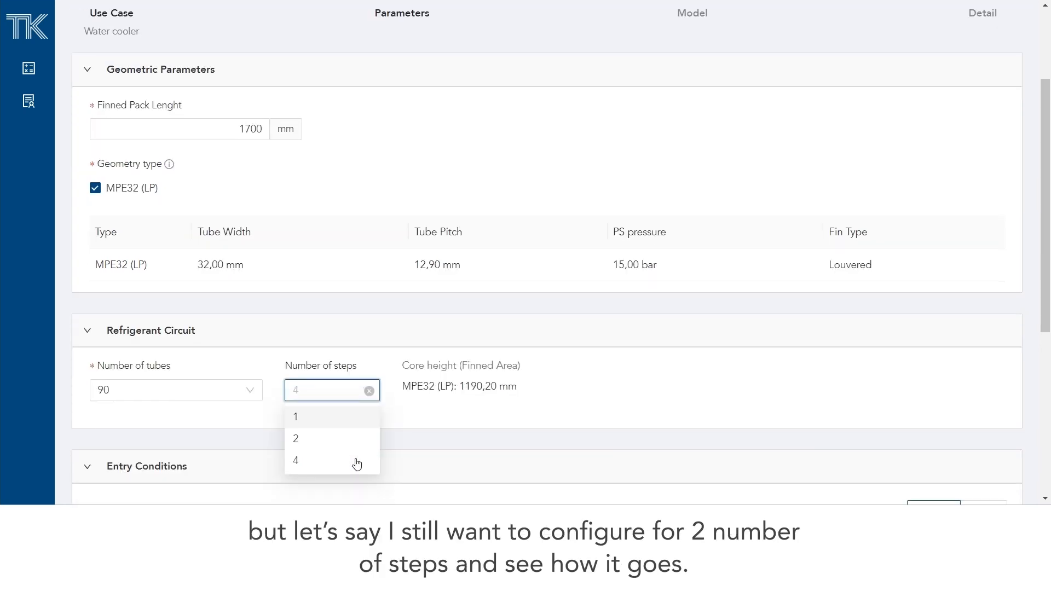
{"action": "left_click", "coordinate": [299, 440]}
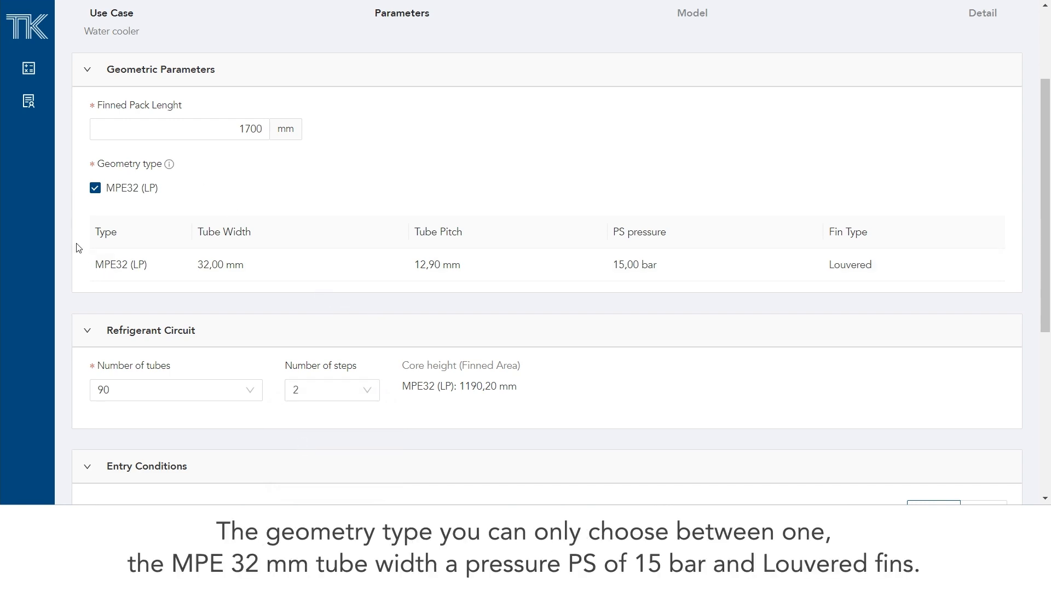
{"action": "left_click", "coordinate": [95, 189]}
{"action": "left_click", "coordinate": [96, 189]}
Step: Set the number of tubes in the refrigerant circuit to 86
{"action": "scroll", "coordinate": [460, 307], "scroll_direction": "down", "scroll_amount": 1}
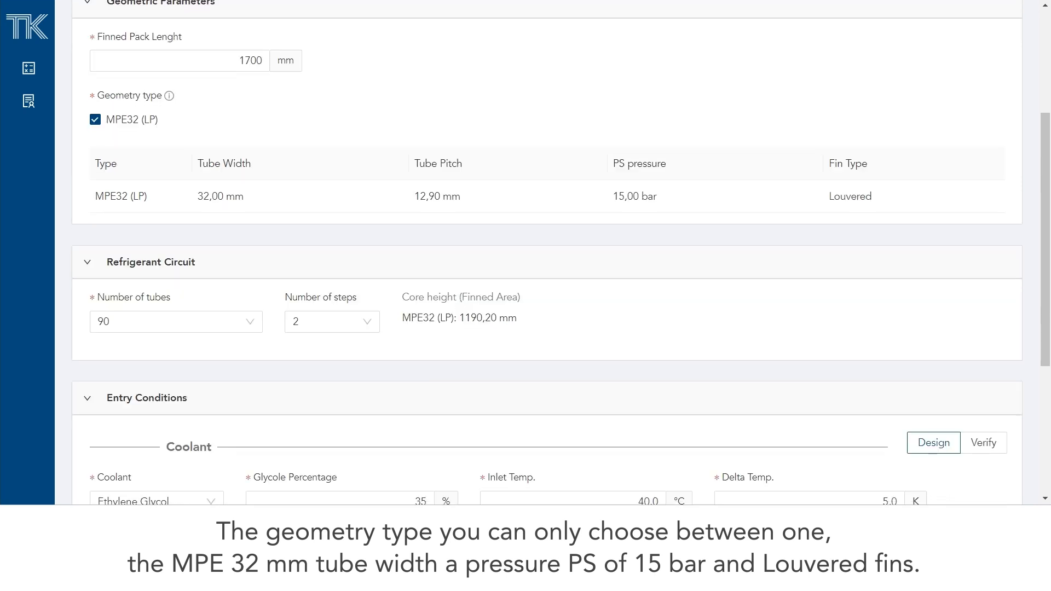
{"action": "left_click", "coordinate": [243, 326]}
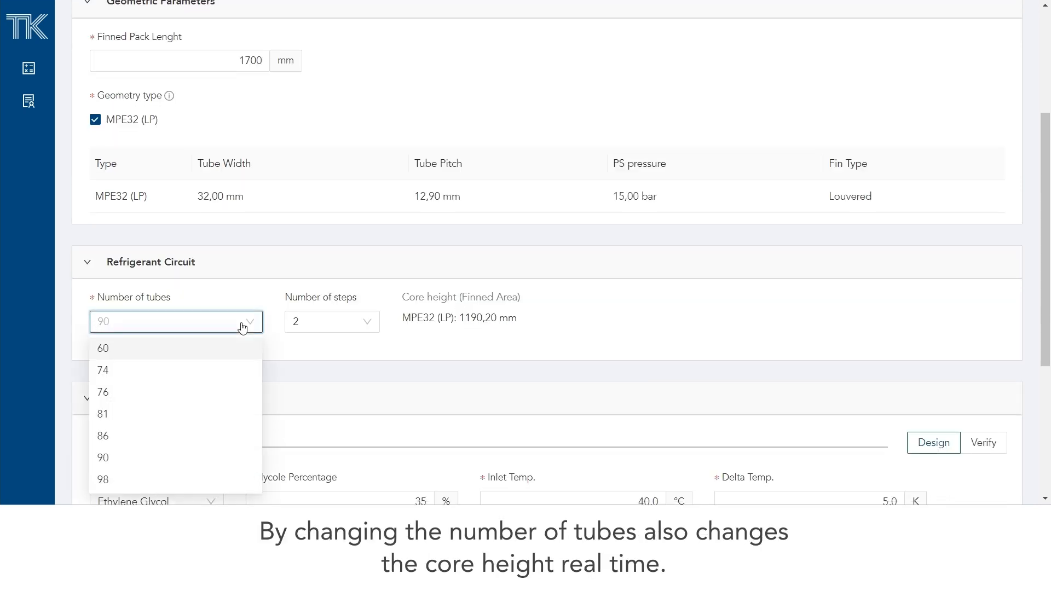
{"action": "left_click", "coordinate": [127, 436]}
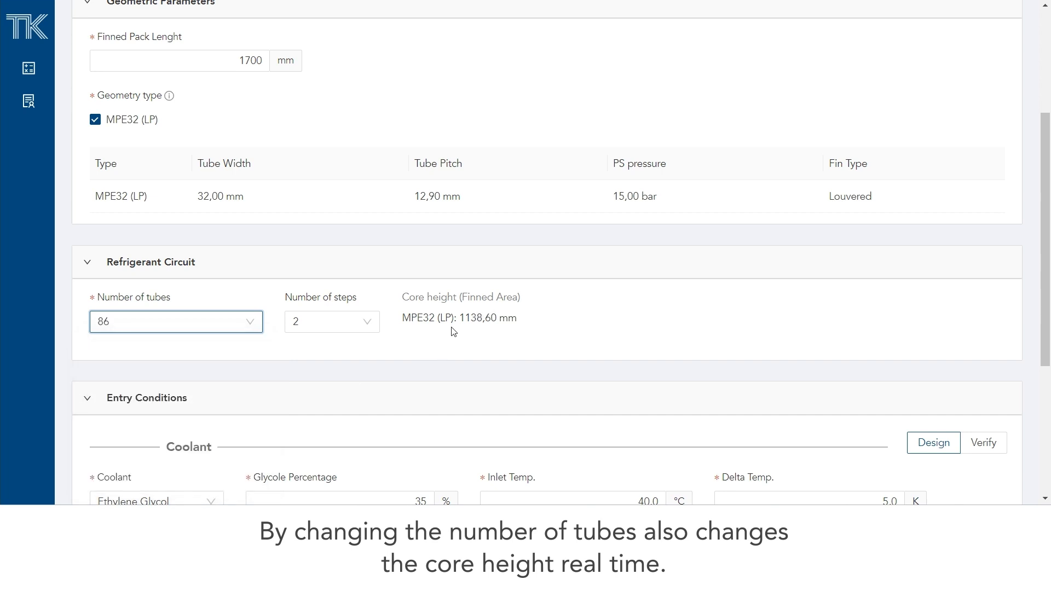
Step: Try Water as the coolant in the entry conditions
{"action": "scroll", "coordinate": [346, 212], "scroll_direction": "down", "scroll_amount": 3}
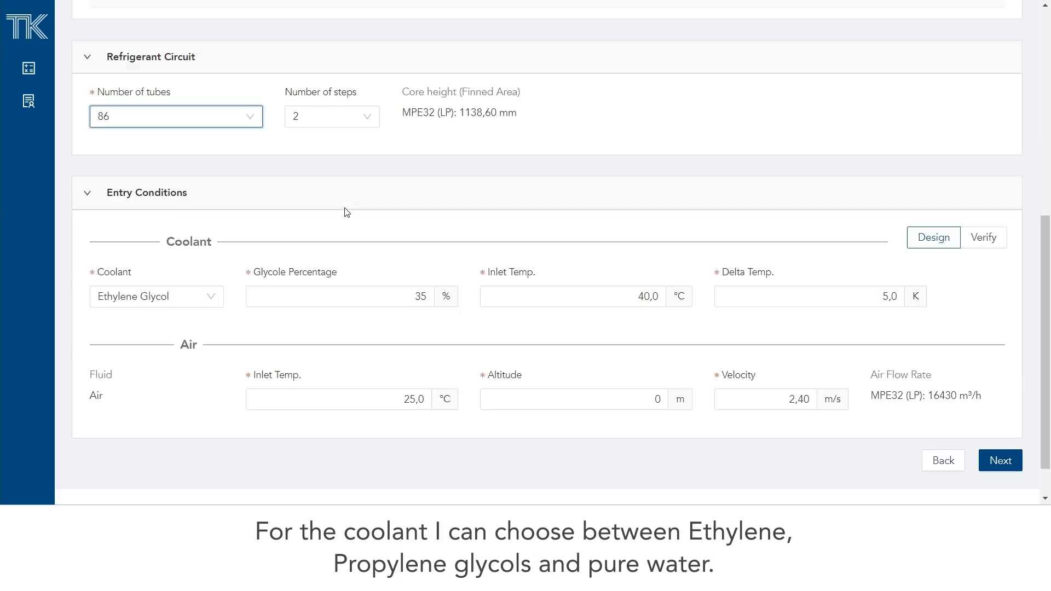
{"action": "scroll", "coordinate": [346, 212], "scroll_direction": "down", "scroll_amount": 1}
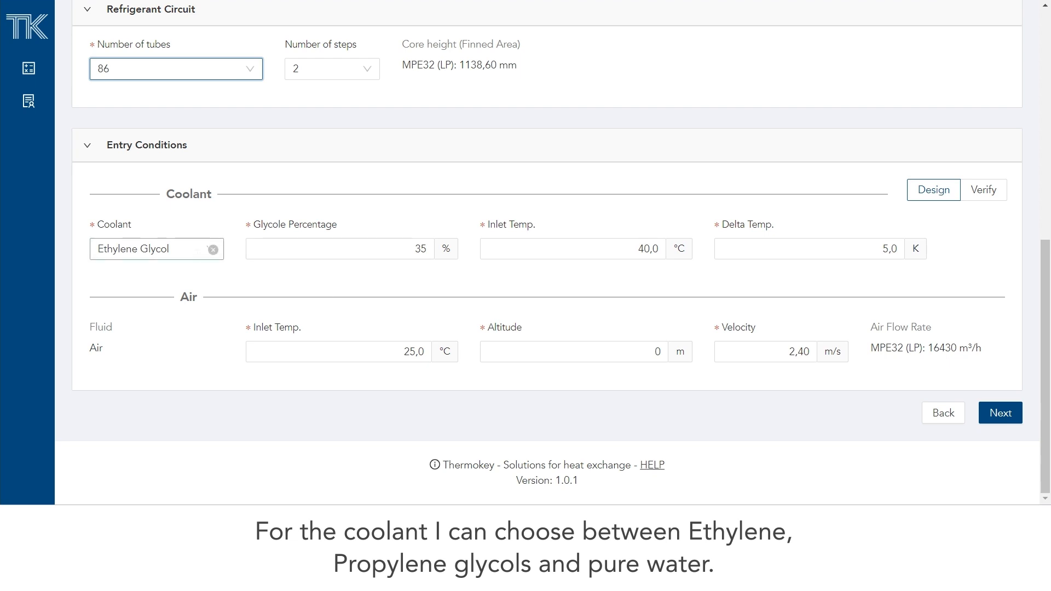
{"action": "left_click", "coordinate": [209, 247]}
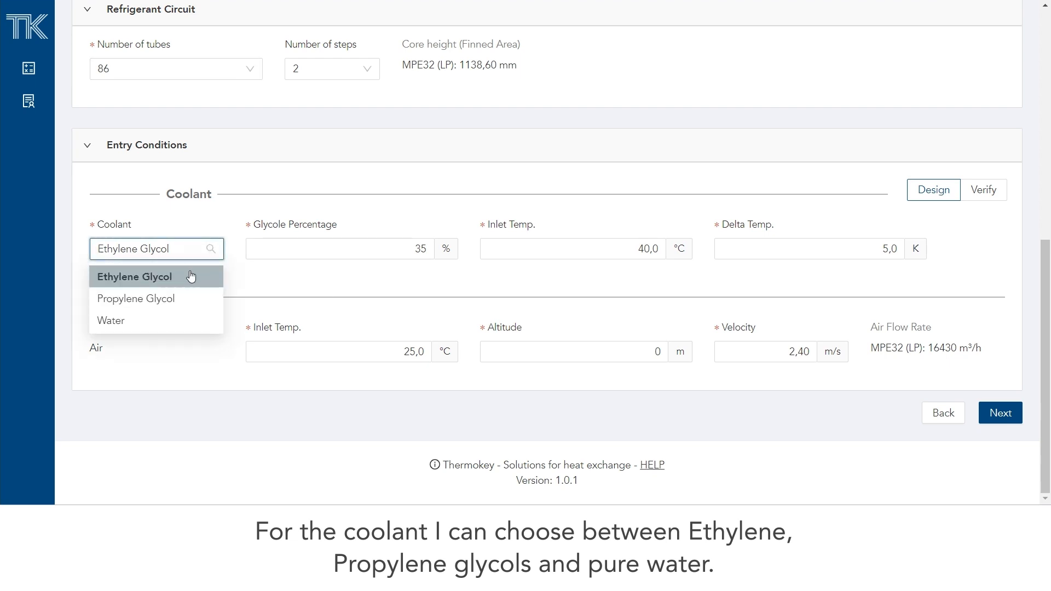
{"action": "left_click", "coordinate": [155, 326]}
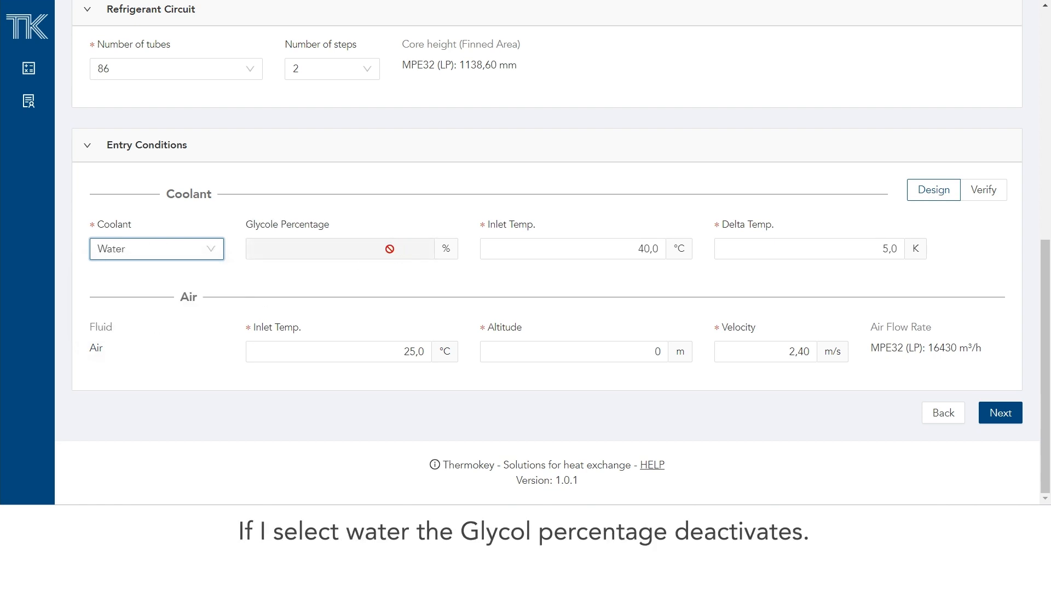
Step: Choose Propylene Glycol as the coolant with a glycol percentage of 40%
{"action": "left_click", "coordinate": [98, 249]}
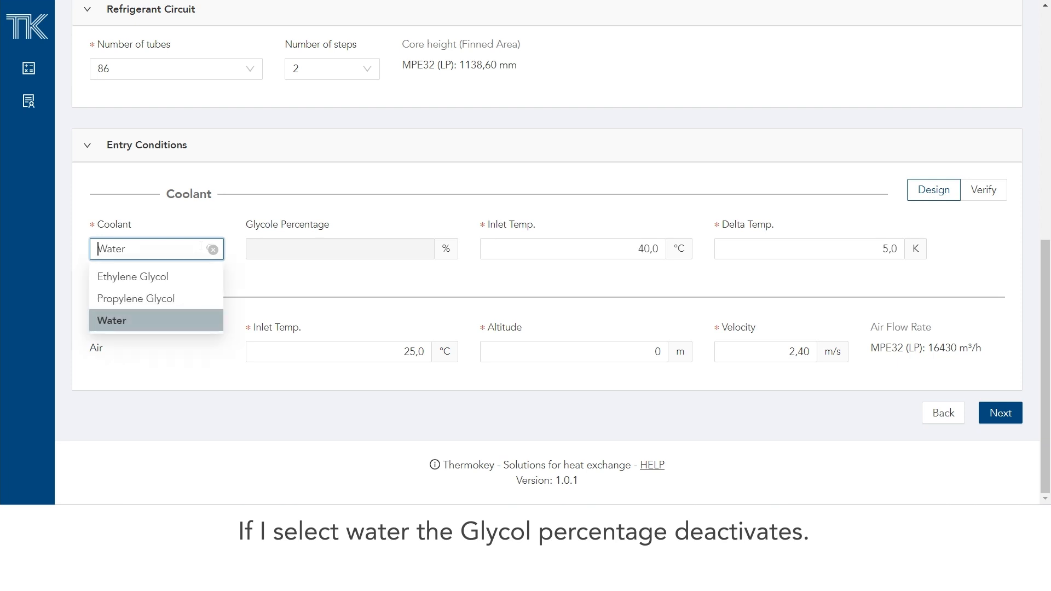
{"action": "left_click", "coordinate": [153, 300]}
{"action": "left_click", "coordinate": [417, 248]}
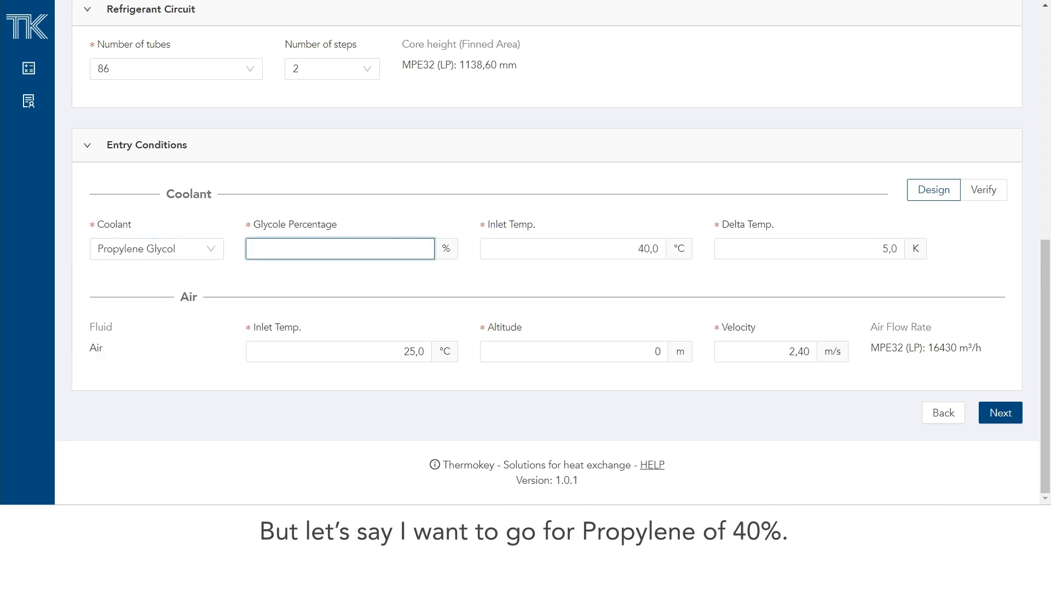
{"action": "type", "text": "40"}
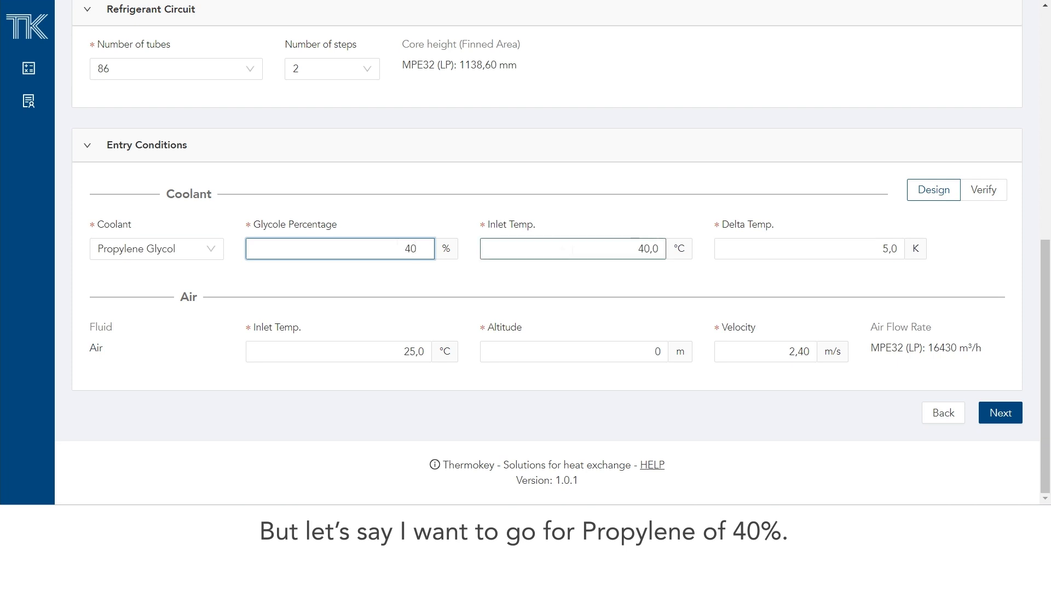
Step: Set the coolant inlet temperature to 80 °C and the delta temperature to 20 K
{"action": "left_click", "coordinate": [576, 253]}
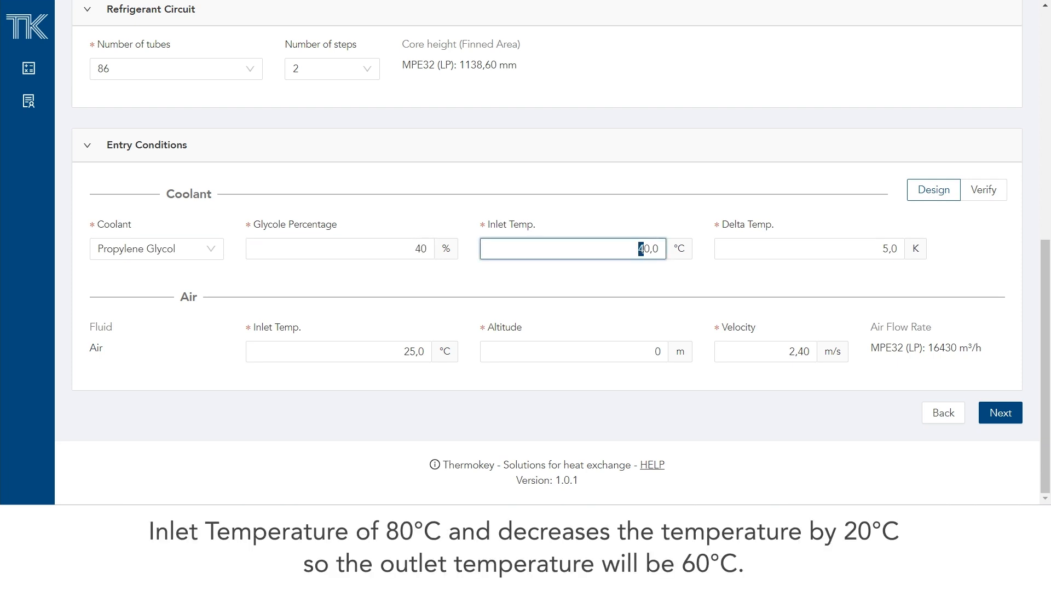
{"action": "type", "text": "8"}
{"action": "left_click", "coordinate": [882, 249]}
{"action": "left_click_drag", "start_coordinate": [882, 249], "coordinate": [888, 249]}
{"action": "type", "text": "20"}
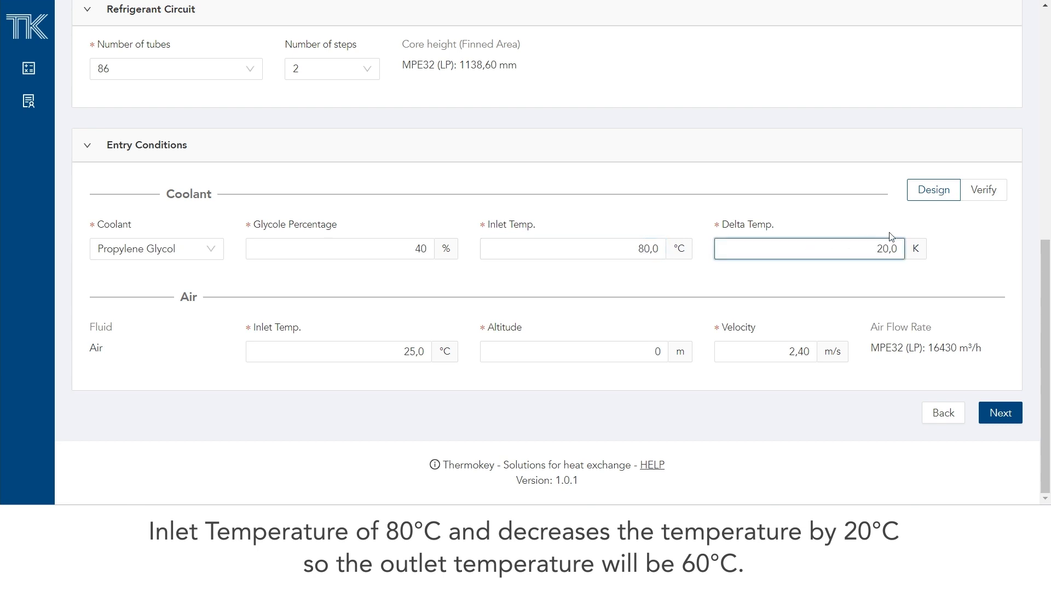
{"action": "left_click", "coordinate": [867, 218]}
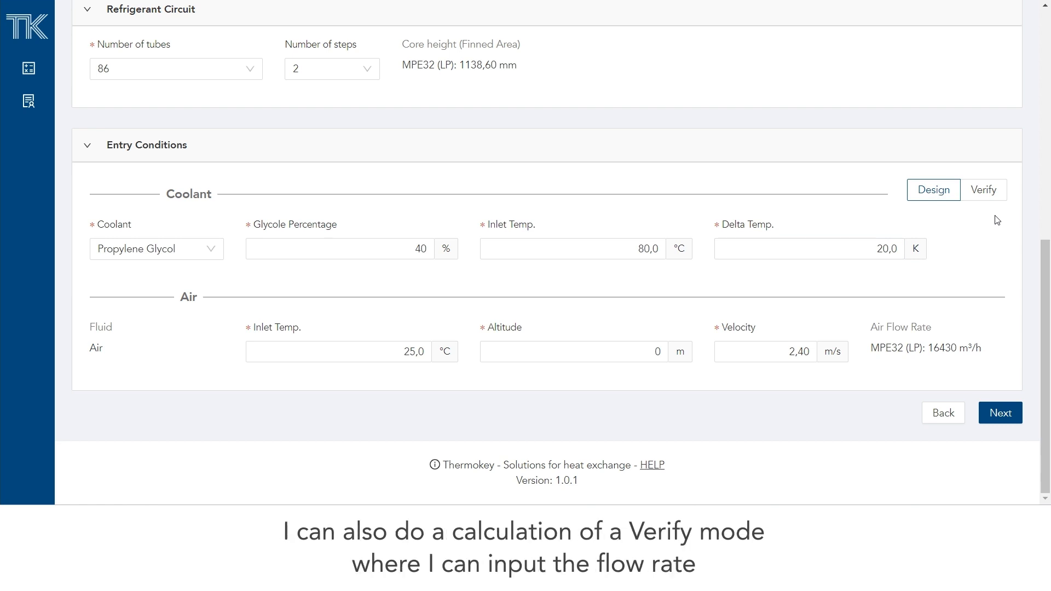
Step: Switch the coolant conditions to Verify mode to view the flow rate input, and return to Design mode
{"action": "left_click", "coordinate": [987, 193]}
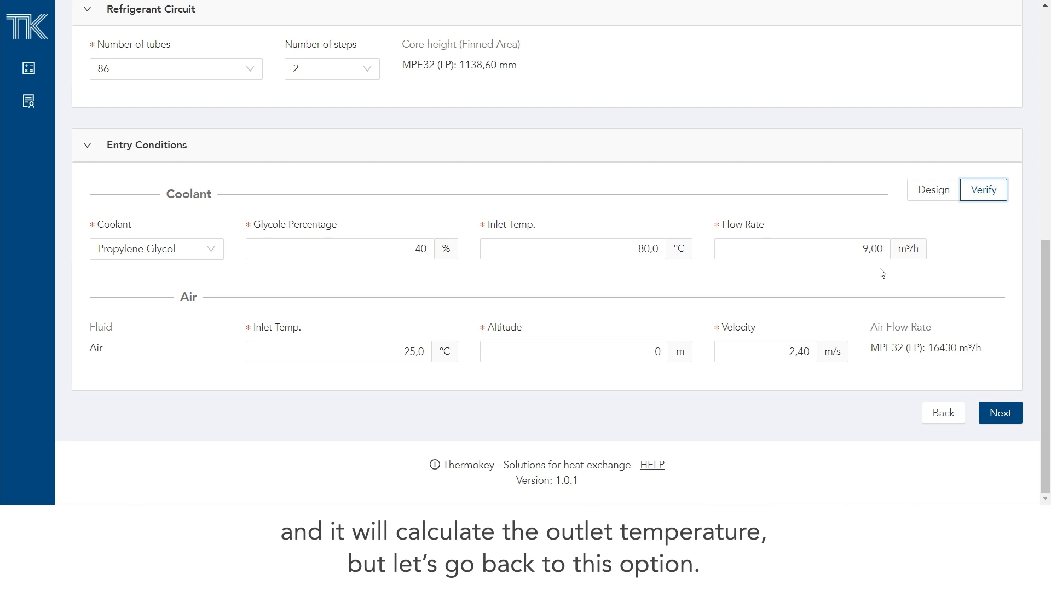
{"action": "left_click", "coordinate": [926, 198]}
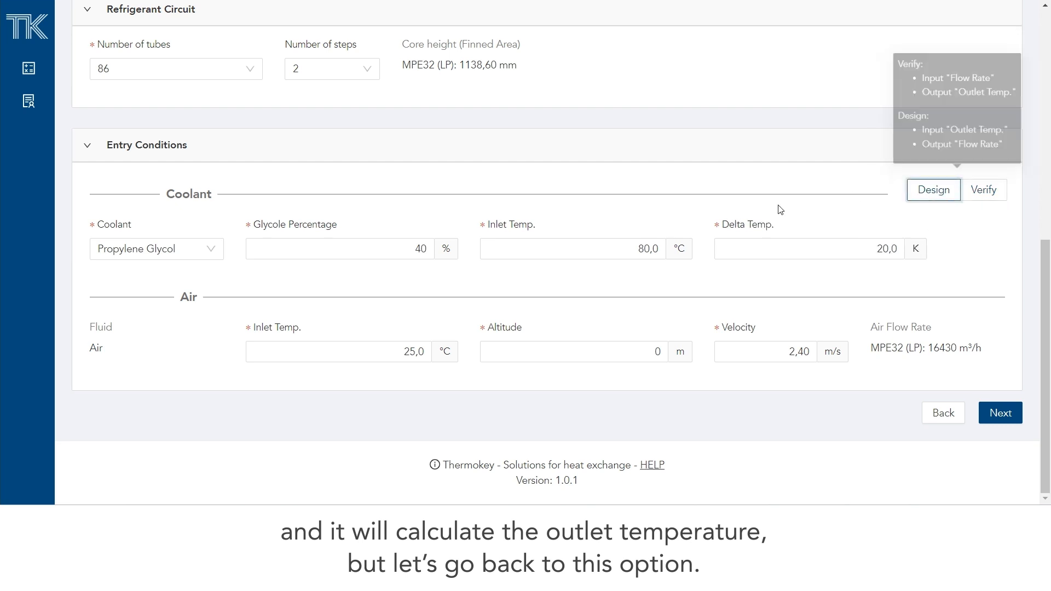
Step: Set the air inlet temperature to 35 °C and the altitude to 500 m
{"action": "left_click_drag", "start_coordinate": [410, 352], "coordinate": [405, 352]}
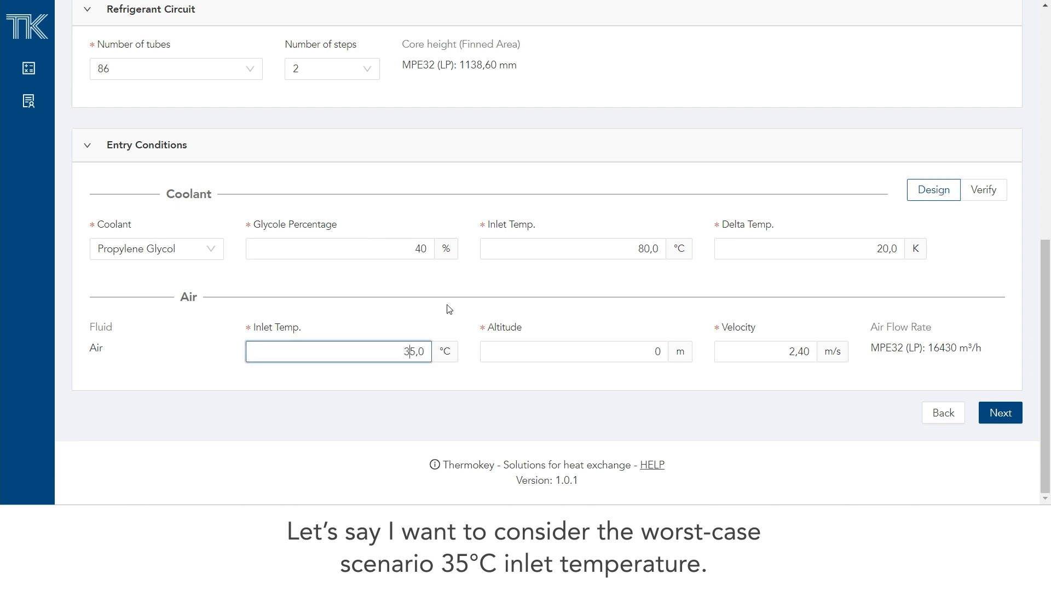
{"action": "left_click", "coordinate": [448, 322]}
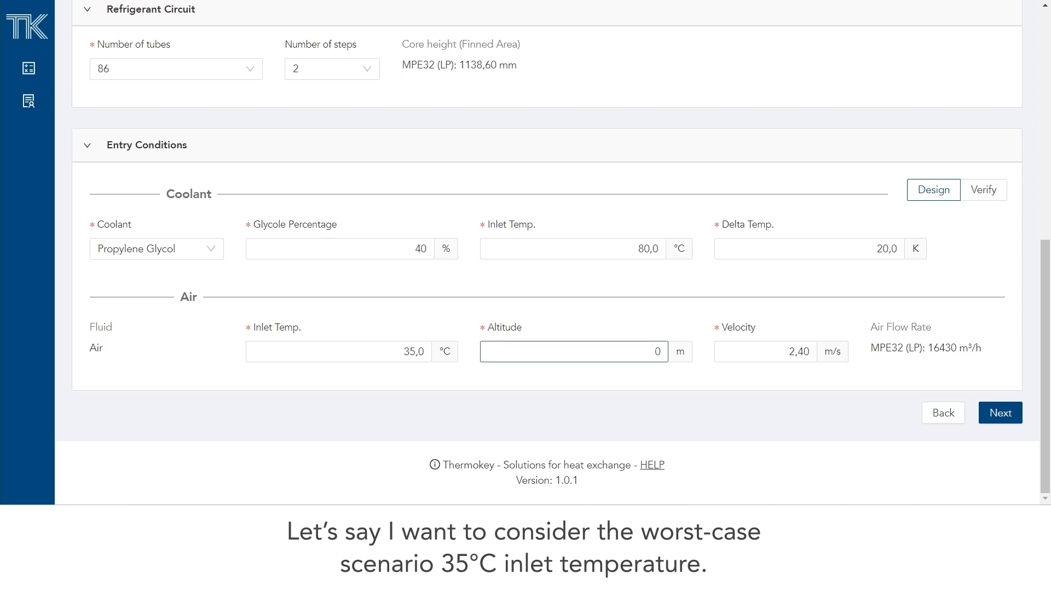
{"action": "left_click_drag", "start_coordinate": [653, 352], "coordinate": [668, 352]}
{"action": "type", "text": "500"}
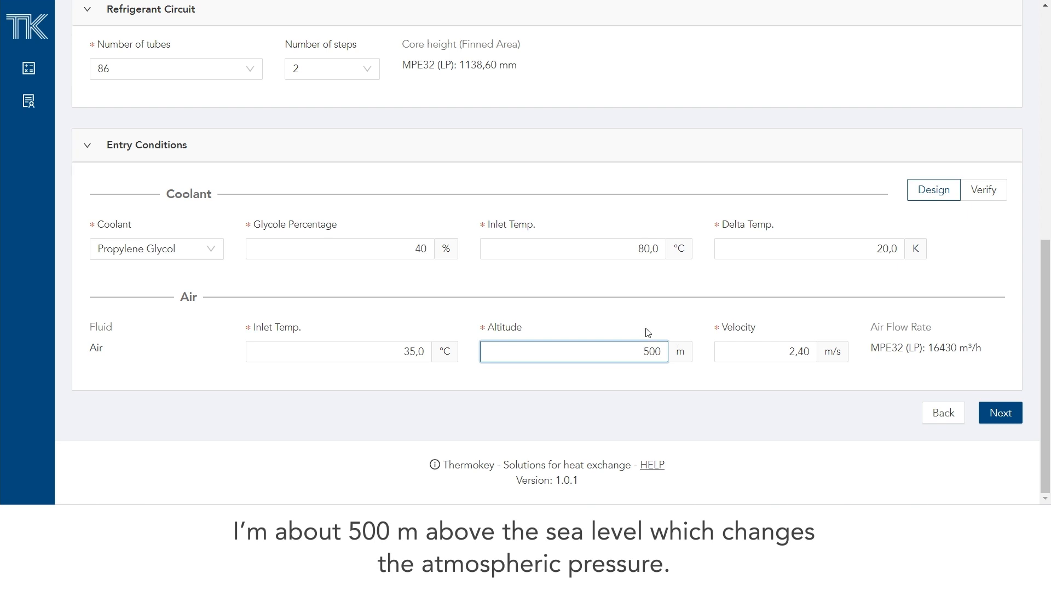
{"action": "left_click", "coordinate": [648, 332]}
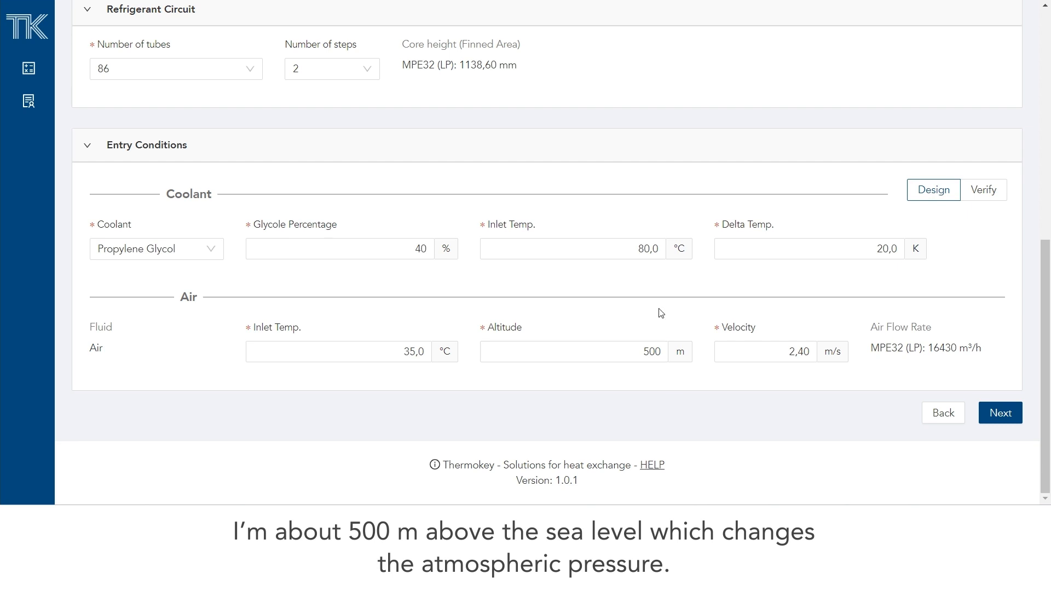
Step: Set the air velocity to 3.70 m/s
{"action": "left_click", "coordinate": [795, 351]}
{"action": "left_click_drag", "start_coordinate": [795, 351], "coordinate": [789, 352]}
{"action": "type", "text": "3,"}
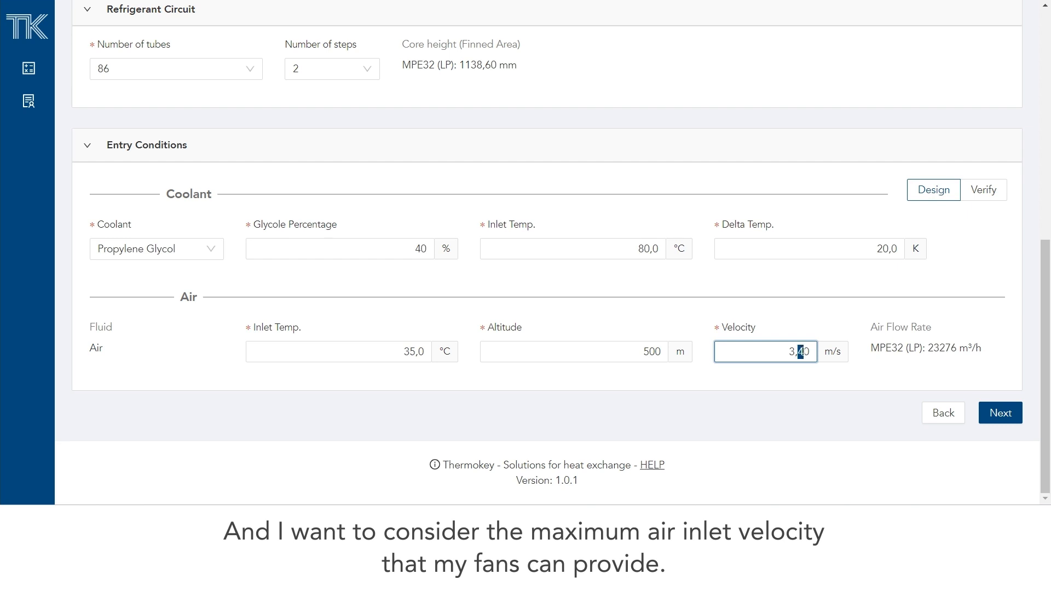
{"action": "type", "text": "7"}
{"action": "left_click", "coordinate": [812, 319]}
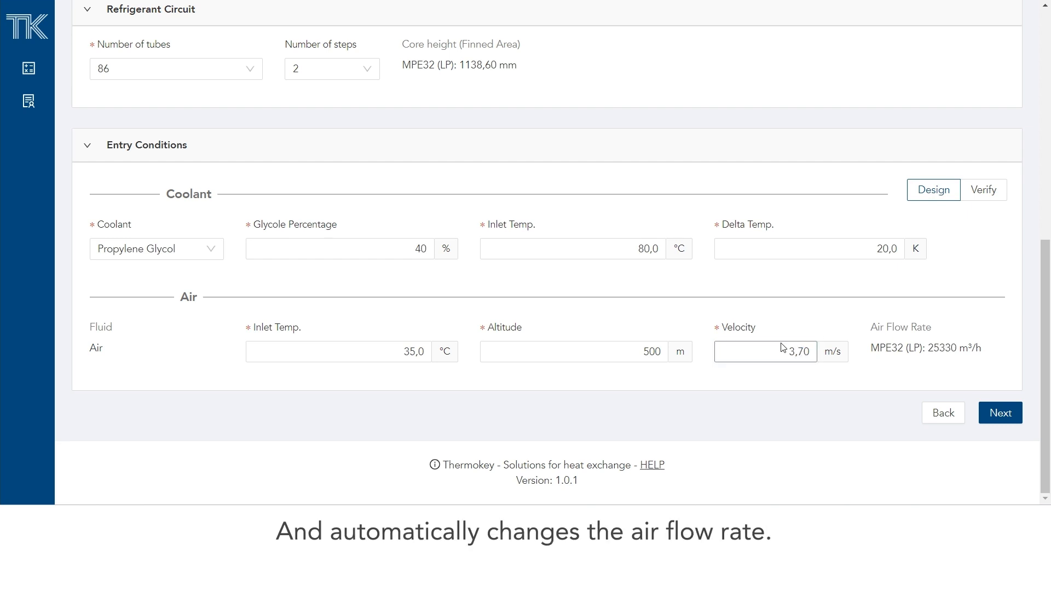
Step: Calculate the core and open the selected model's details to review the general, air side and coolant side data
{"action": "left_click", "coordinate": [1000, 414]}
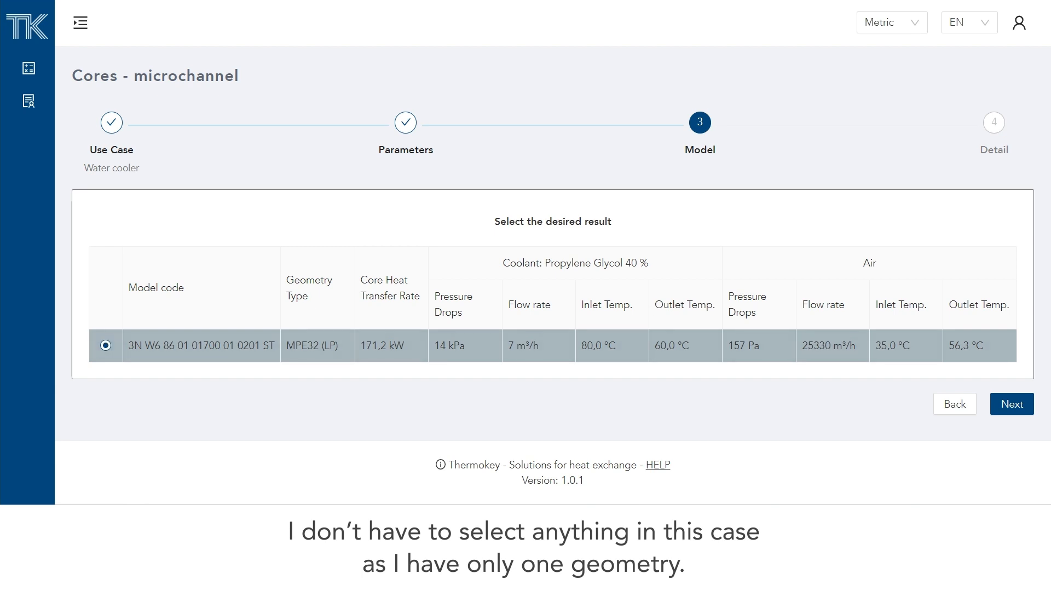
{"action": "left_click", "coordinate": [1011, 404]}
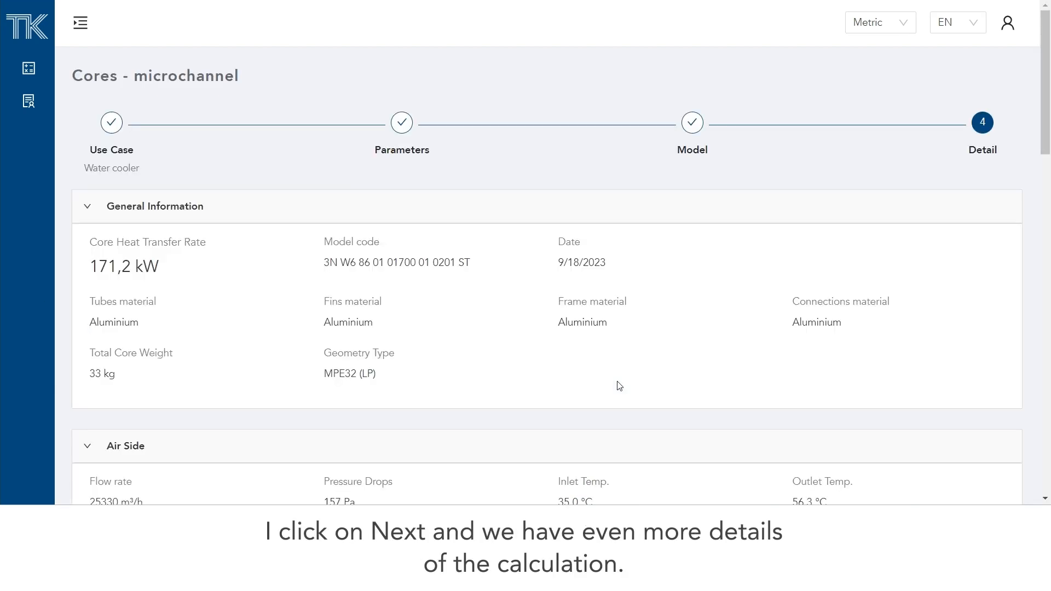
{"action": "scroll", "coordinate": [763, 321], "scroll_direction": "down", "scroll_amount": 3}
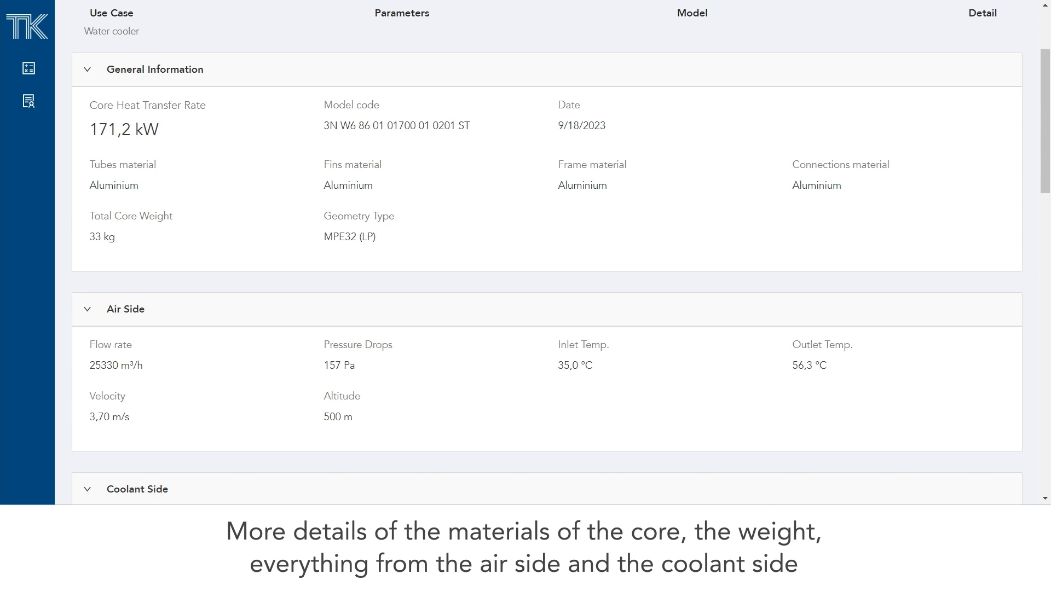
{"action": "scroll", "coordinate": [662, 288], "scroll_direction": "down", "scroll_amount": 5}
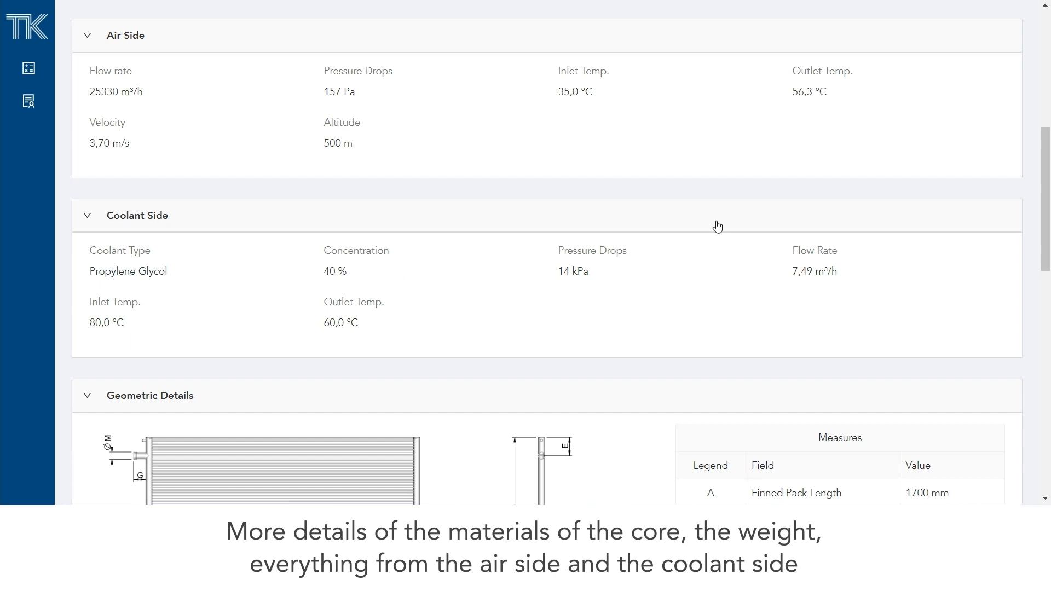
Step: Examine the enlarged technical drawing's lettered dimensions, close the preview, and review the measures and other parameters tables
{"action": "scroll", "coordinate": [717, 227], "scroll_direction": "down", "scroll_amount": 8}
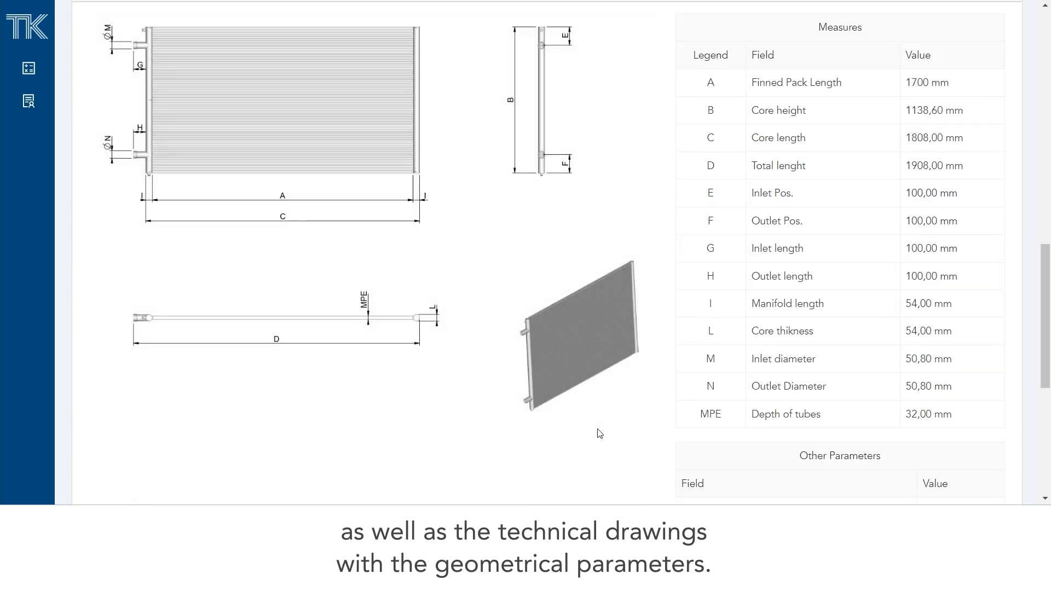
{"action": "mouse_move", "coordinate": [388, 368]}
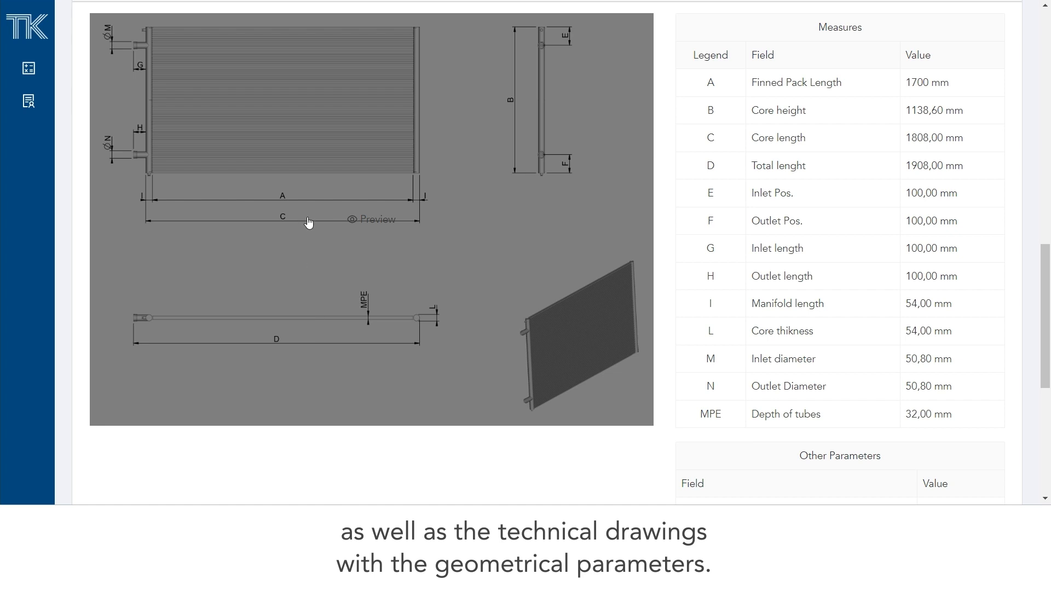
{"action": "left_click", "coordinate": [354, 224]}
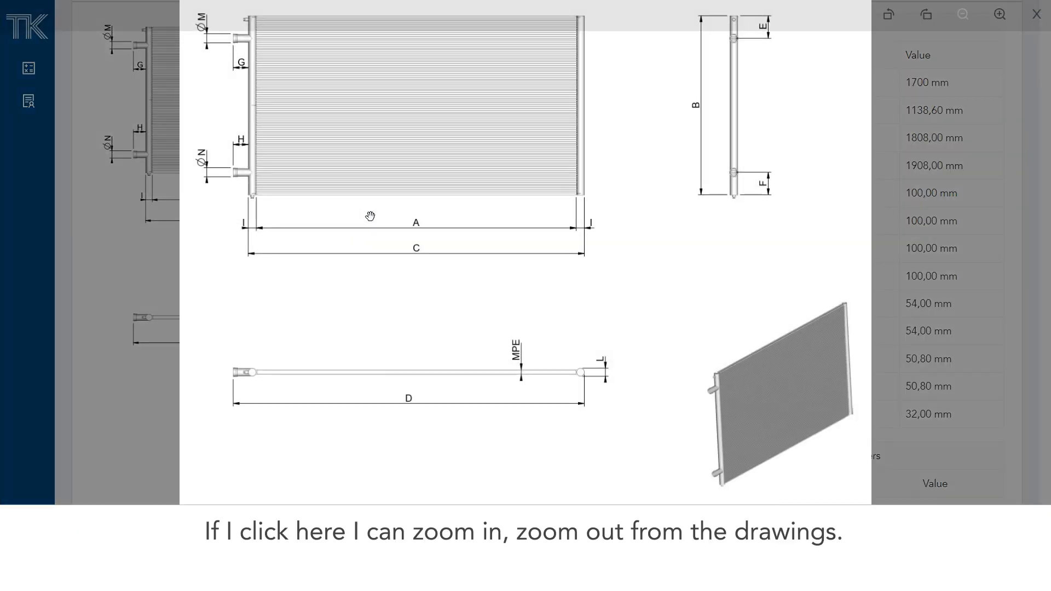
{"action": "scroll", "coordinate": [375, 284], "scroll_direction": "up", "scroll_amount": 4}
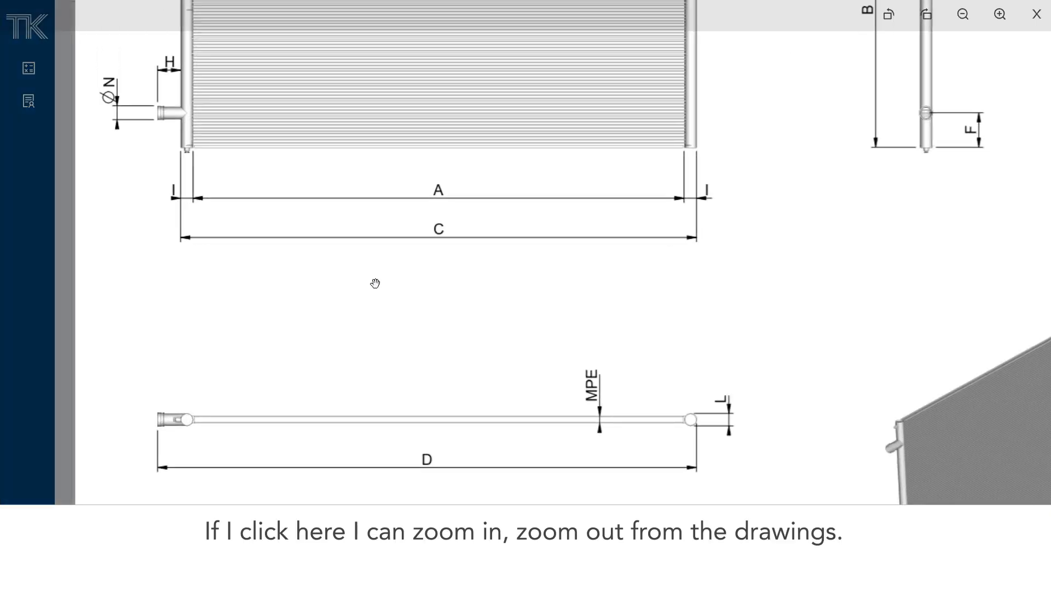
{"action": "scroll", "coordinate": [375, 283], "scroll_direction": "down", "scroll_amount": 5}
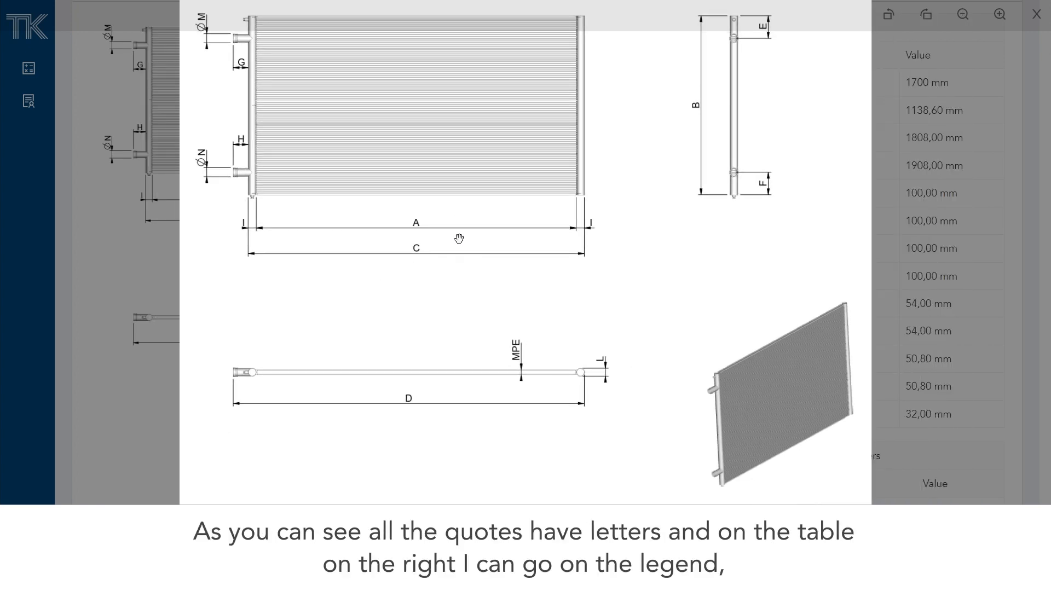
{"action": "scroll", "coordinate": [382, 234], "scroll_direction": "up", "scroll_amount": 1}
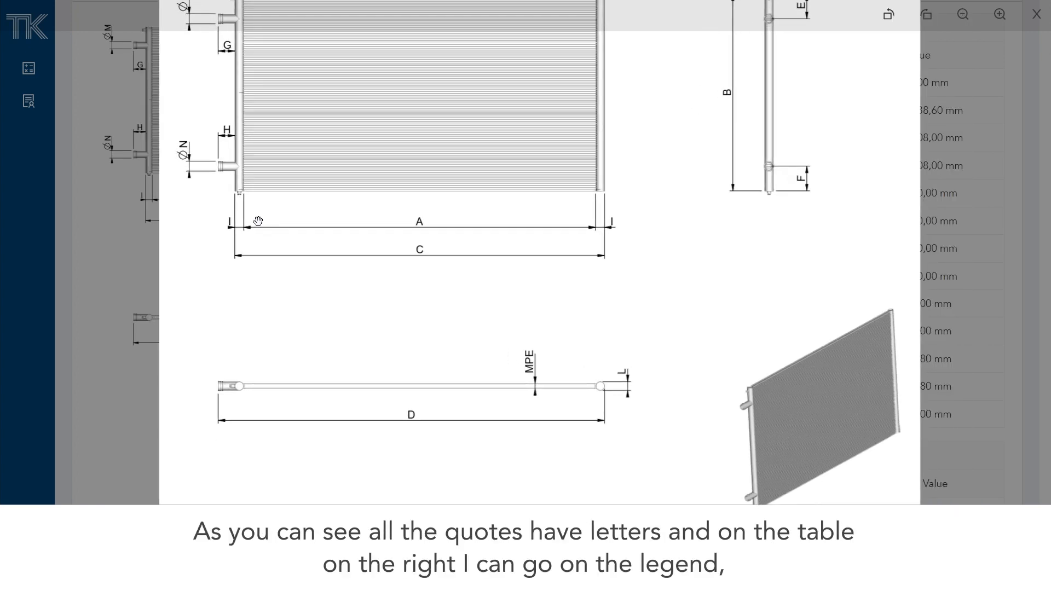
{"action": "left_click", "coordinate": [85, 274]}
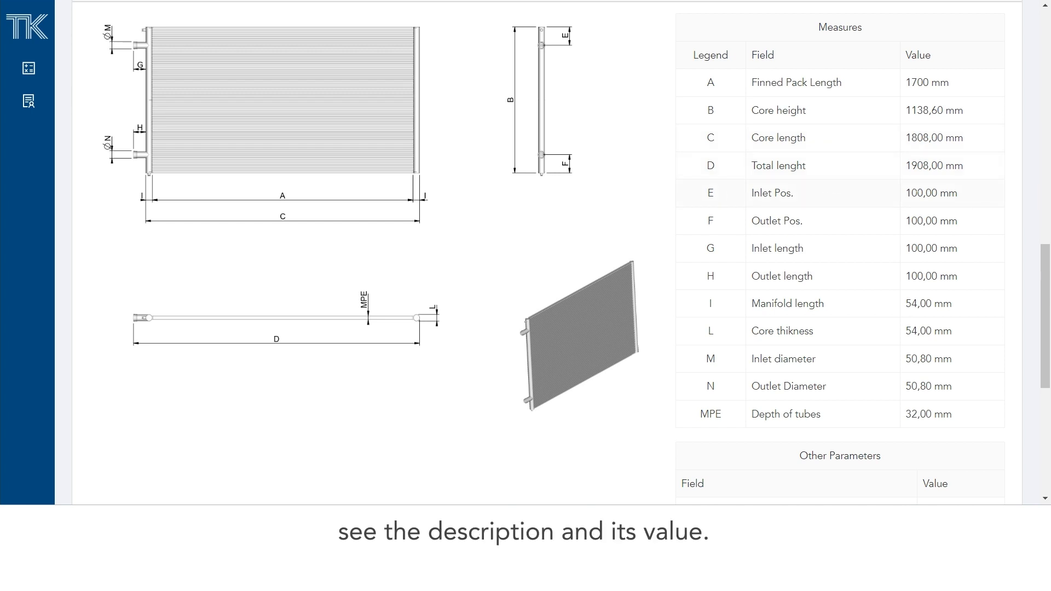
{"action": "scroll", "coordinate": [966, 201], "scroll_direction": "down", "scroll_amount": 7}
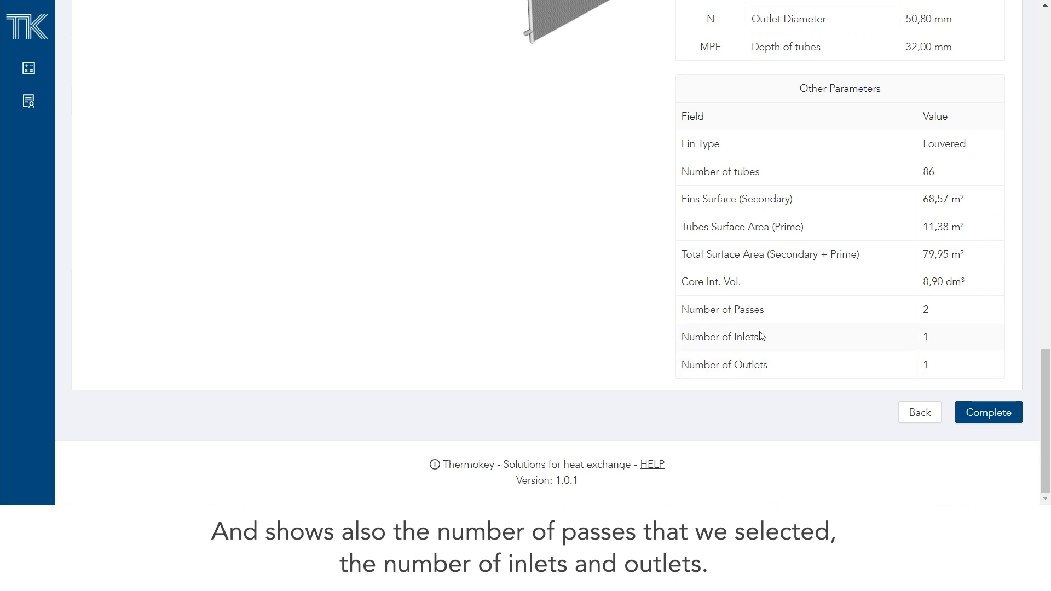
Step: Complete the microchannel core calculation and confirm that it can no longer be edited
{"action": "scroll", "coordinate": [494, 265], "scroll_direction": "up", "scroll_amount": 5}
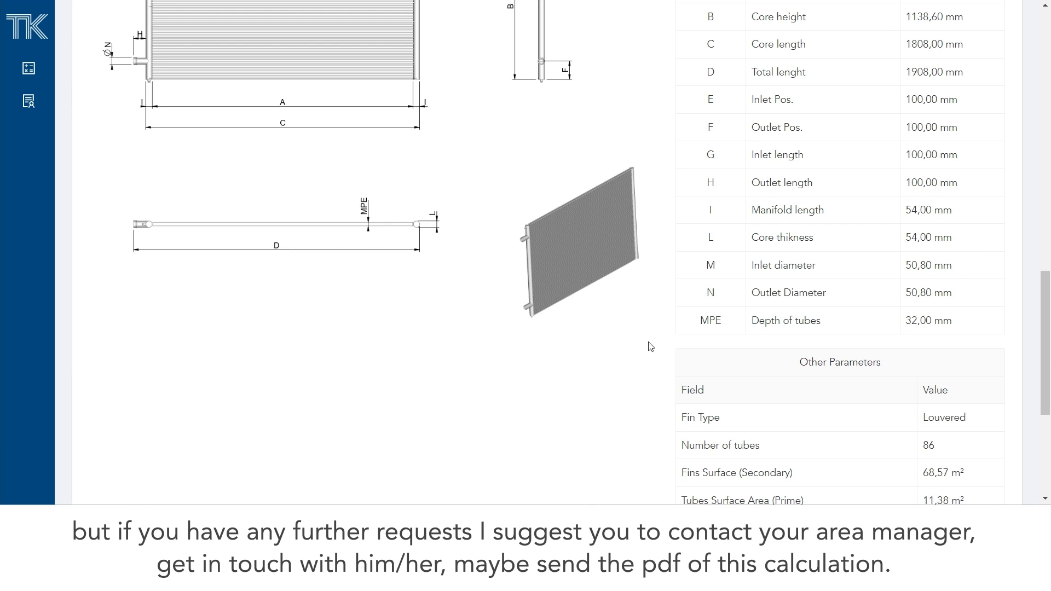
{"action": "mouse_move", "coordinate": [634, 311]}
{"action": "scroll", "coordinate": [640, 382], "scroll_direction": "down", "scroll_amount": 4}
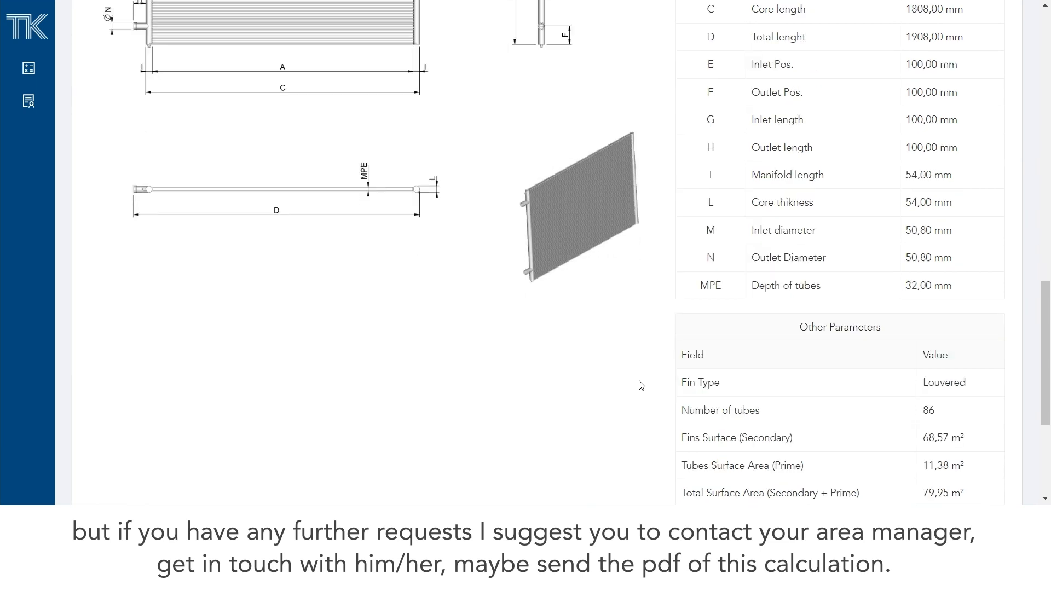
{"action": "scroll", "coordinate": [641, 381], "scroll_direction": "down", "scroll_amount": 1}
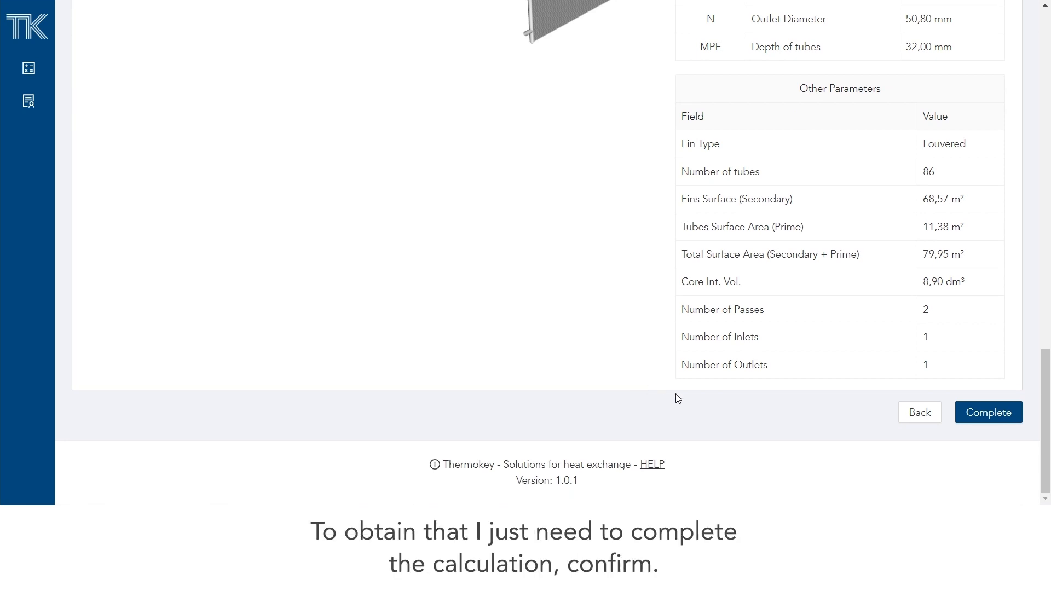
{"action": "left_click", "coordinate": [989, 413]}
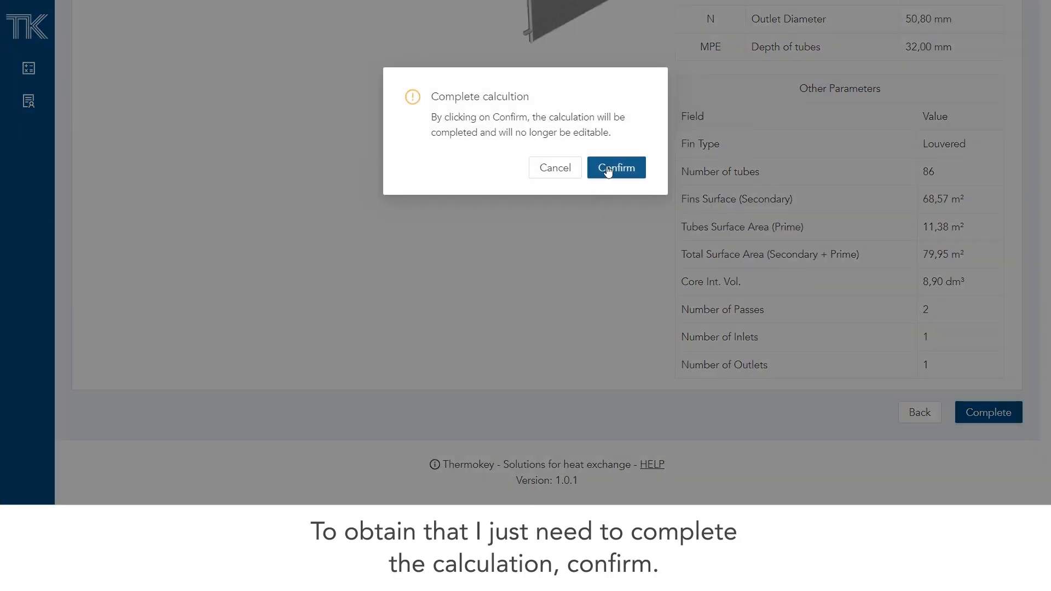
{"action": "left_click", "coordinate": [608, 169]}
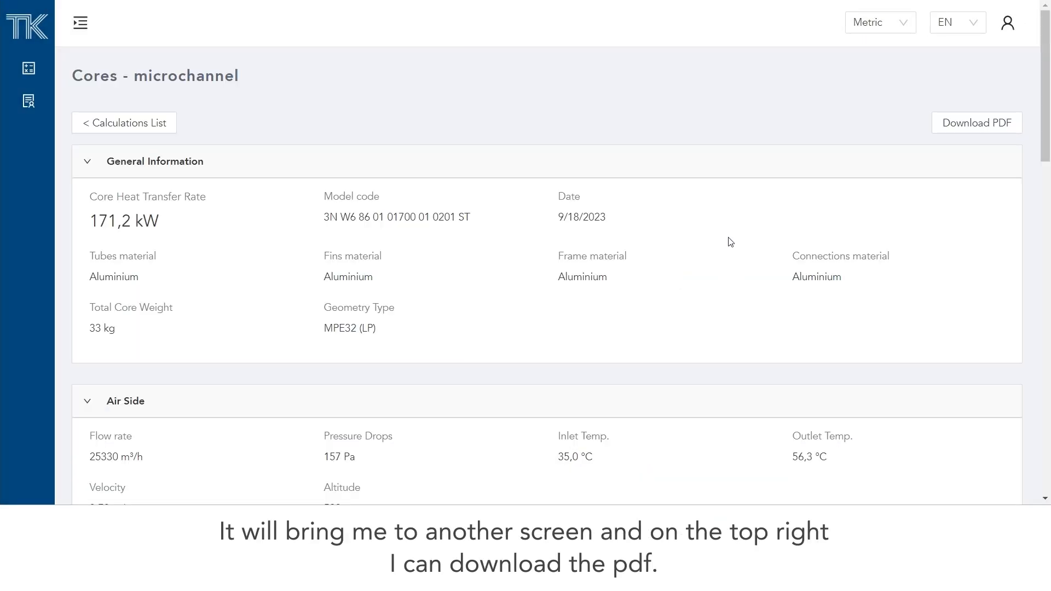
Step: Download the completed calculation as a PDF and open it to review the air and coolant data, technical drawing and measures
{"action": "left_click", "coordinate": [961, 132]}
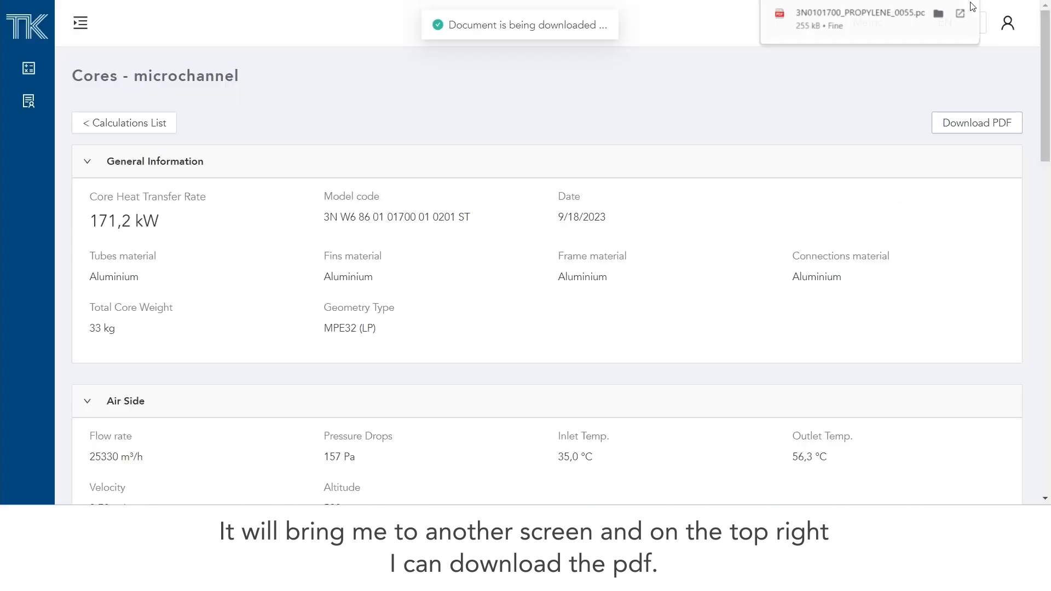
{"action": "left_click", "coordinate": [857, 17]}
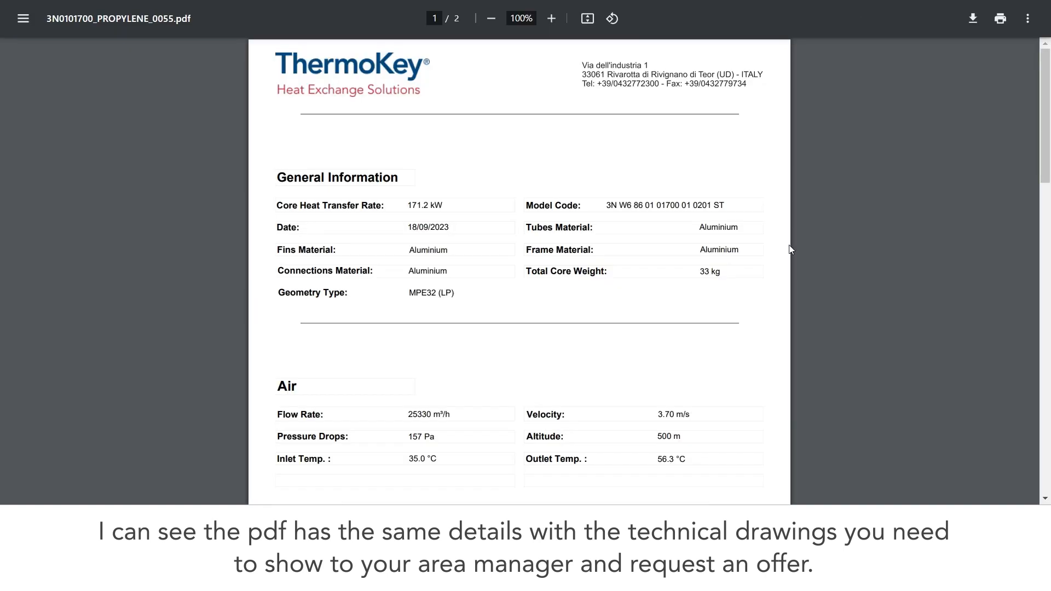
{"action": "scroll", "coordinate": [781, 385], "scroll_direction": "down", "scroll_amount": 10}
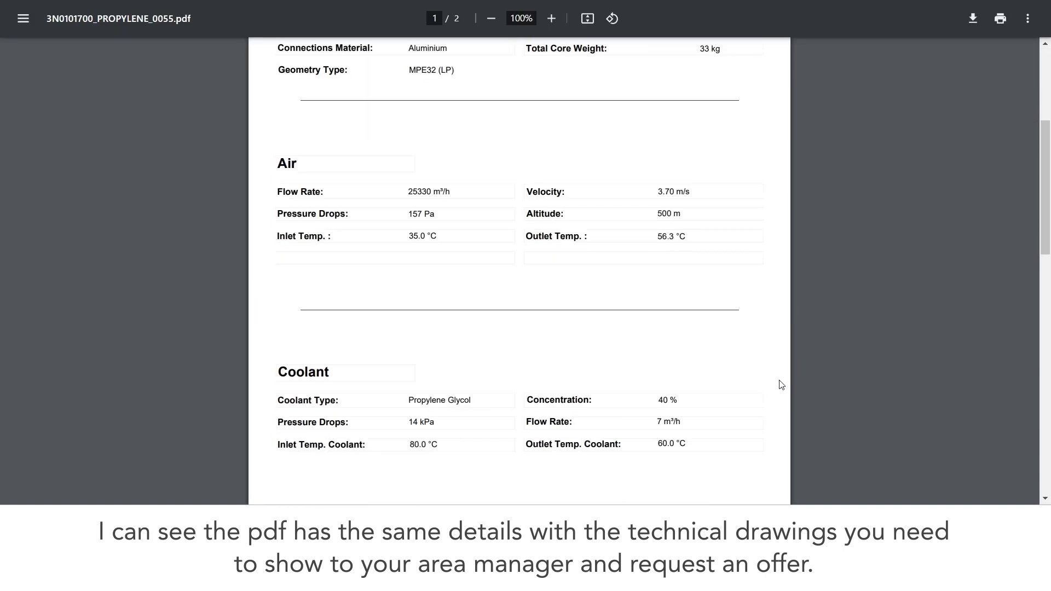
{"action": "scroll", "coordinate": [781, 385], "scroll_direction": "down", "scroll_amount": 8}
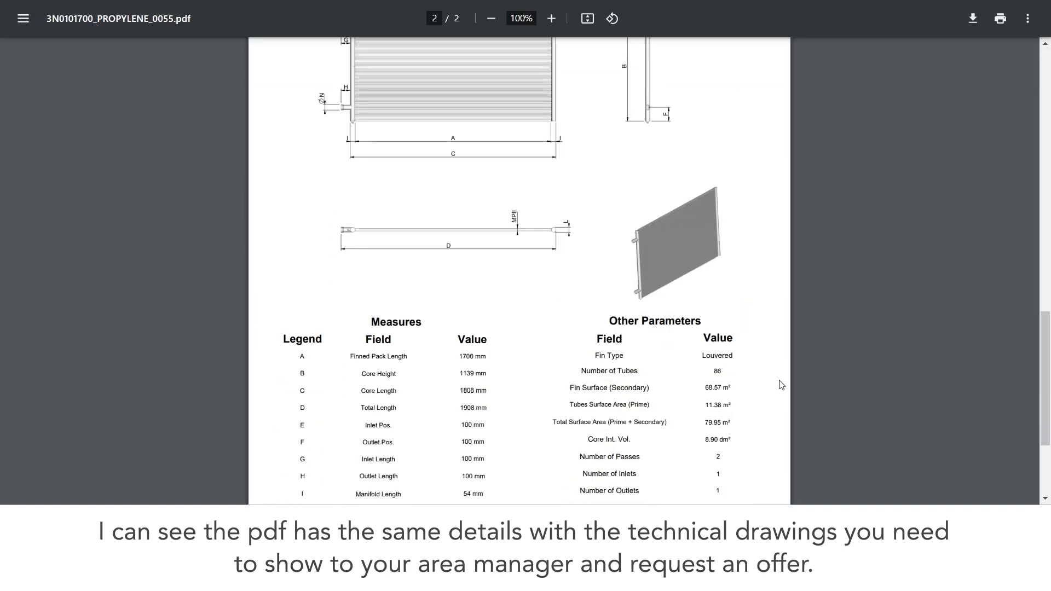